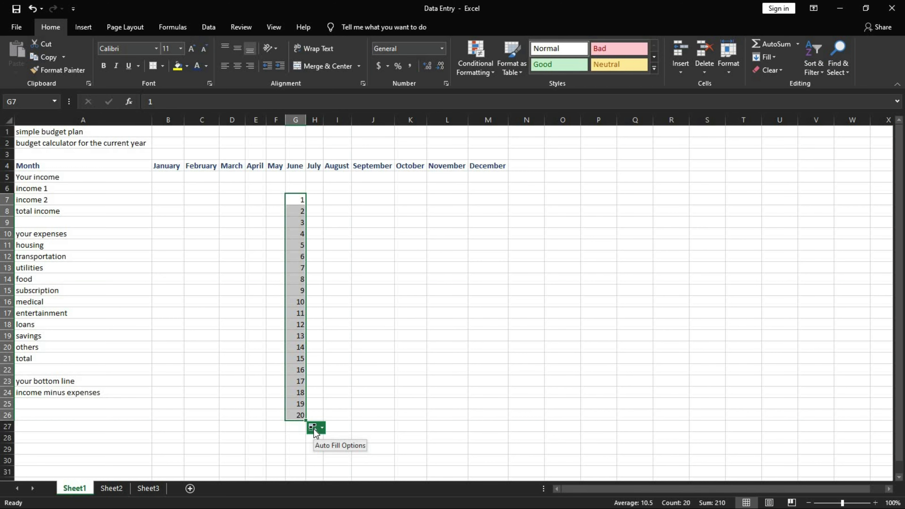
Switch the autofill of G7:G26 to Copy Cells and back to Fill Series.
left_click(315, 432)
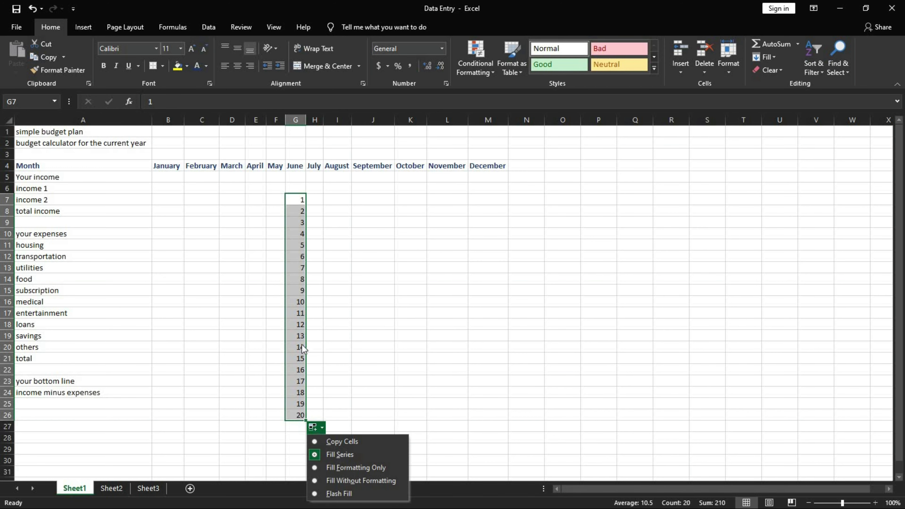
left_click(343, 445)
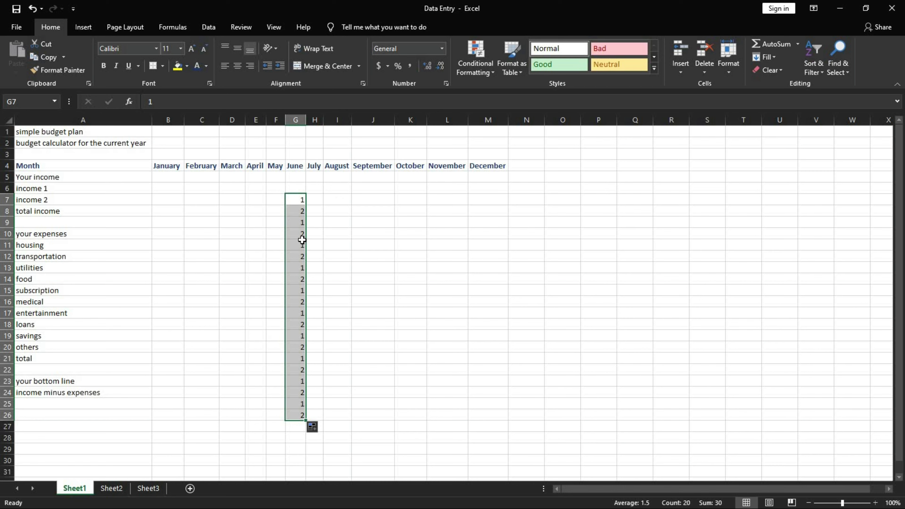
left_click(315, 430)
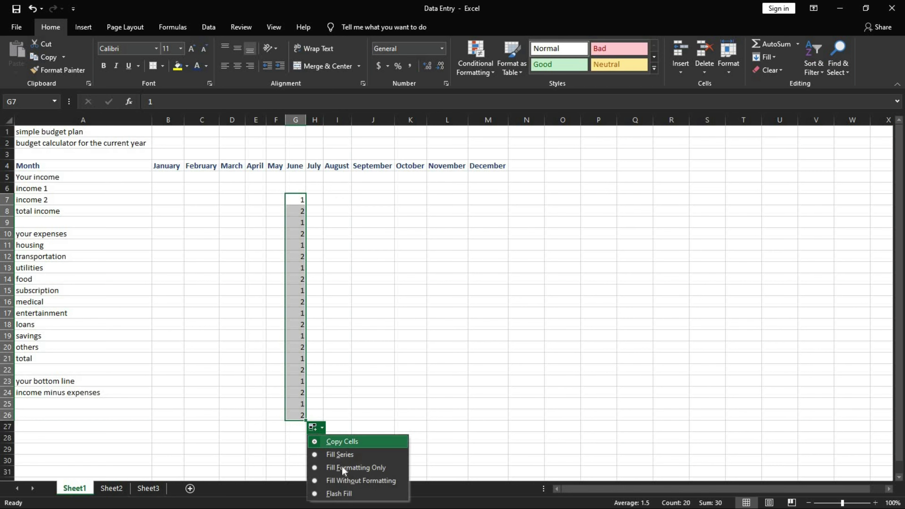
left_click(364, 455)
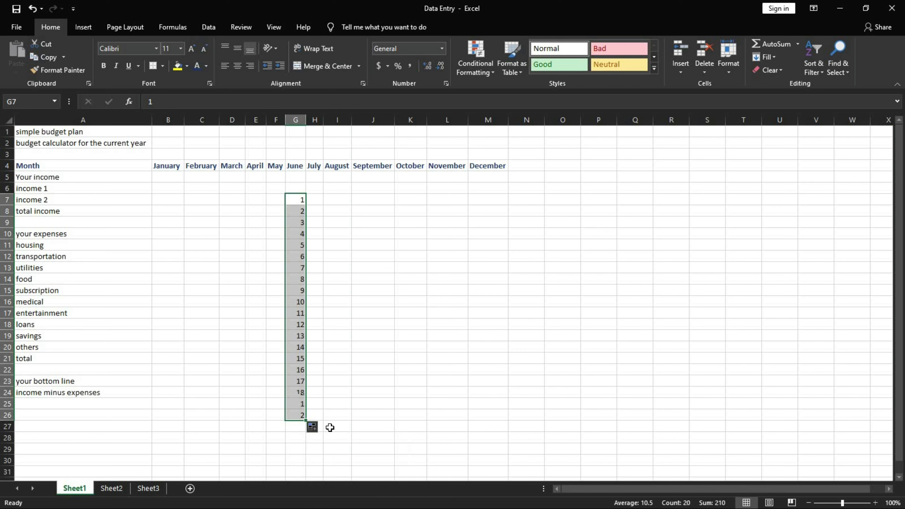
Apply Fill Formatting Only to the filled range G7:G26, followed by Fill Without Formatting.
left_click(315, 428)
left_click(349, 471)
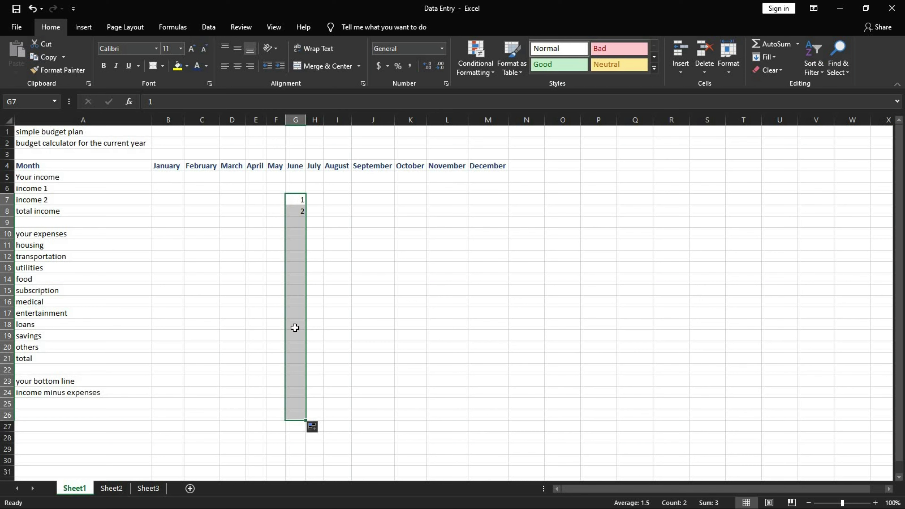
left_click(313, 427)
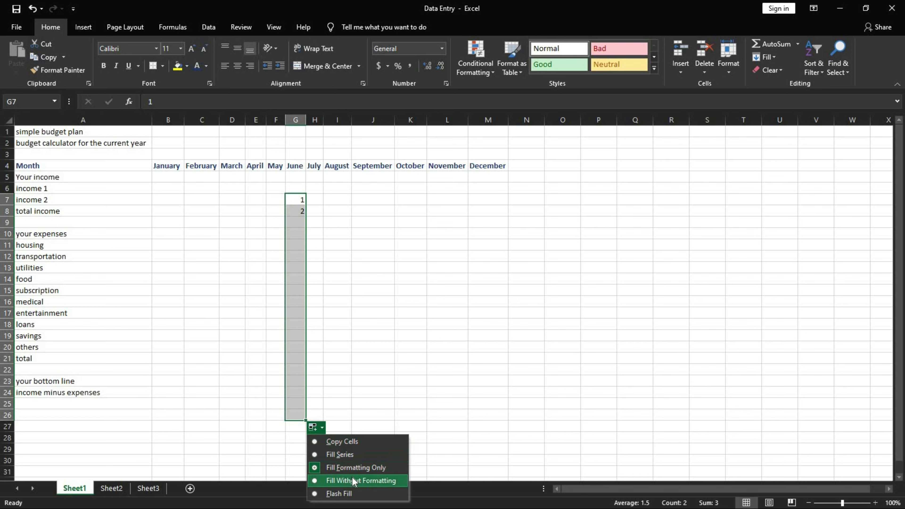
left_click(348, 481)
Try Flash Fill on the range G7:G26, dismiss the message and set the range back to Fill Series.
left_click(313, 429)
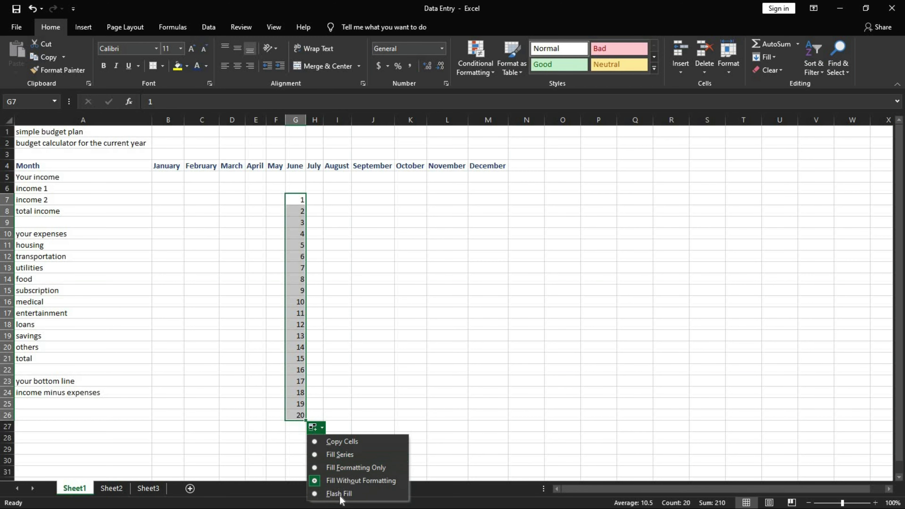
left_click(342, 496)
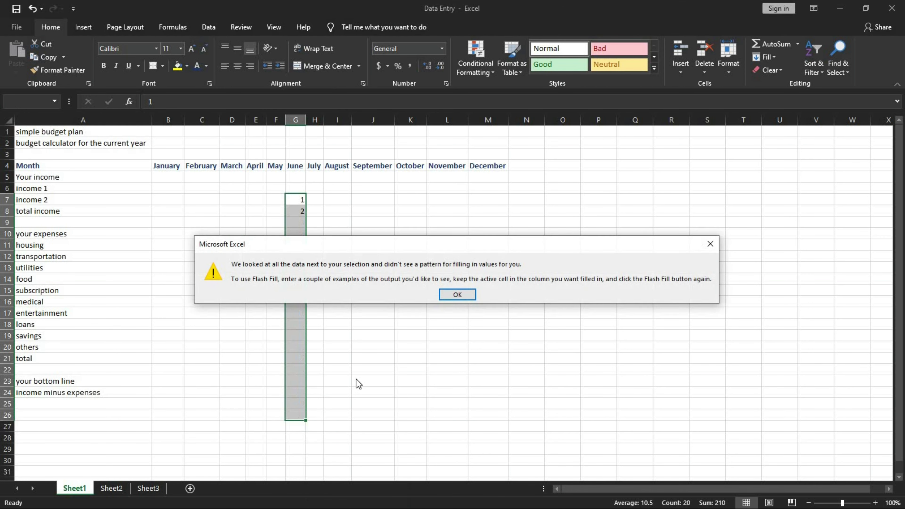
left_click(458, 296)
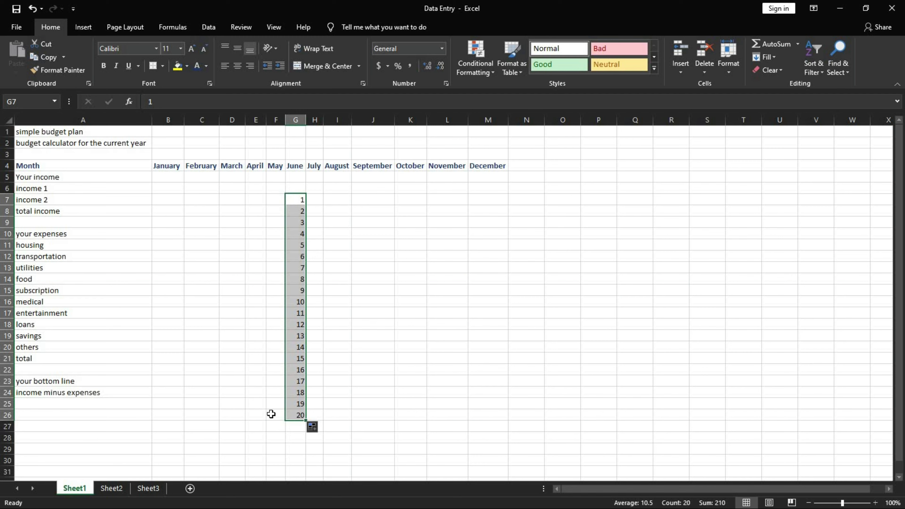
left_click(316, 427)
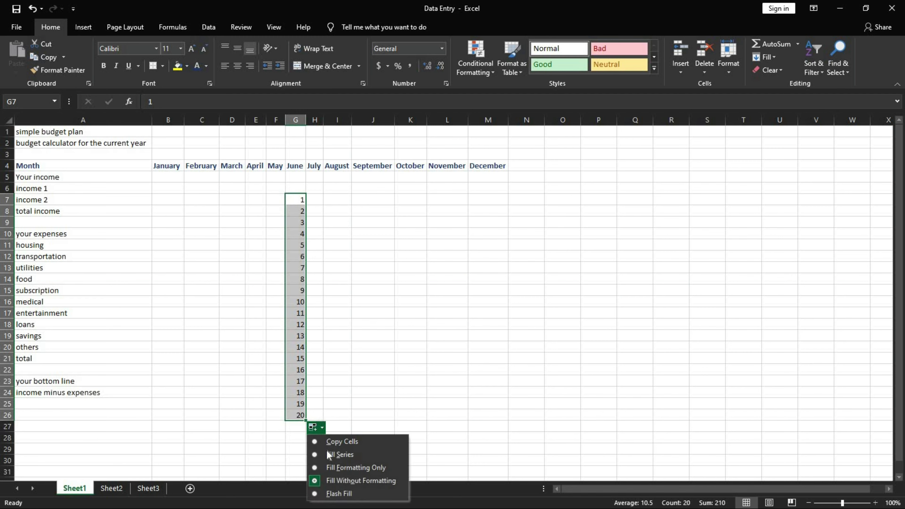
left_click(330, 456)
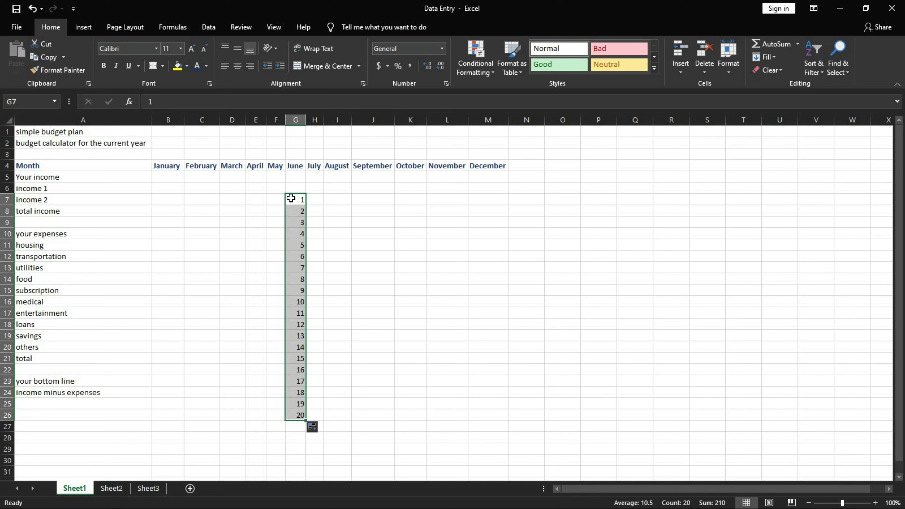
Clear the numbers from cells G7:G26.
left_click_drag(291, 198, 297, 415)
key("Delete")
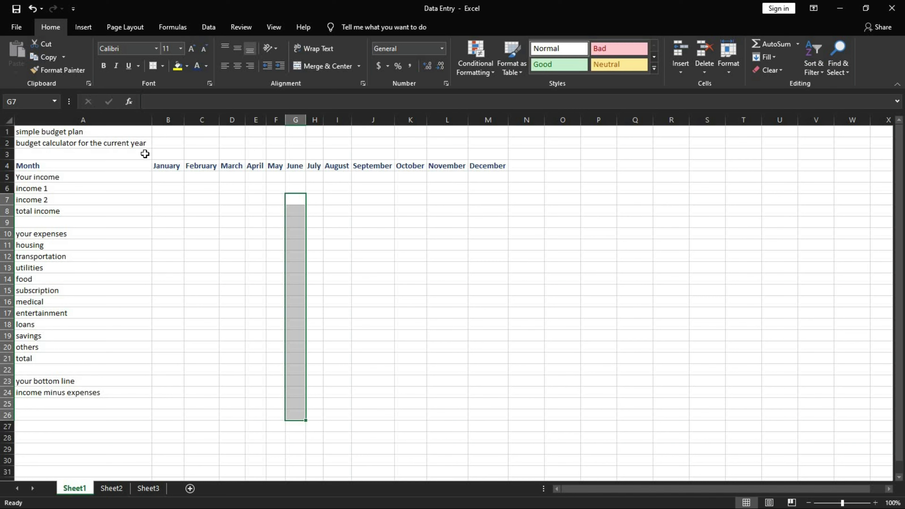
Enter "week 1" in G6 and "week2" in G7, and autofit column G to its contents.
key("Up")
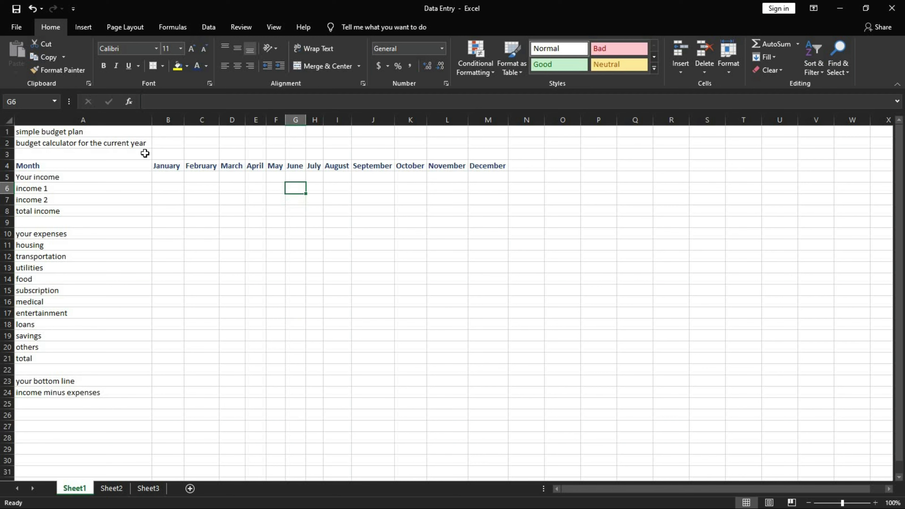
type("week 1")
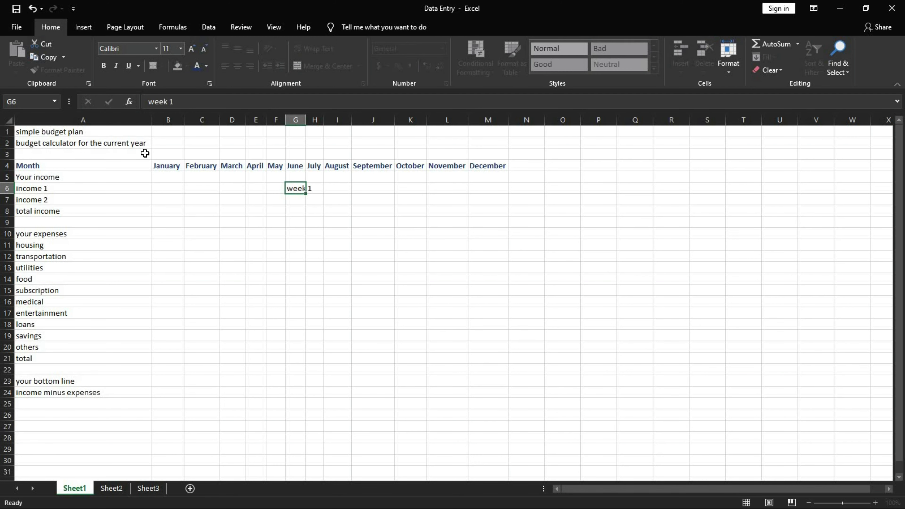
key("Return")
type("week2")
key("Return")
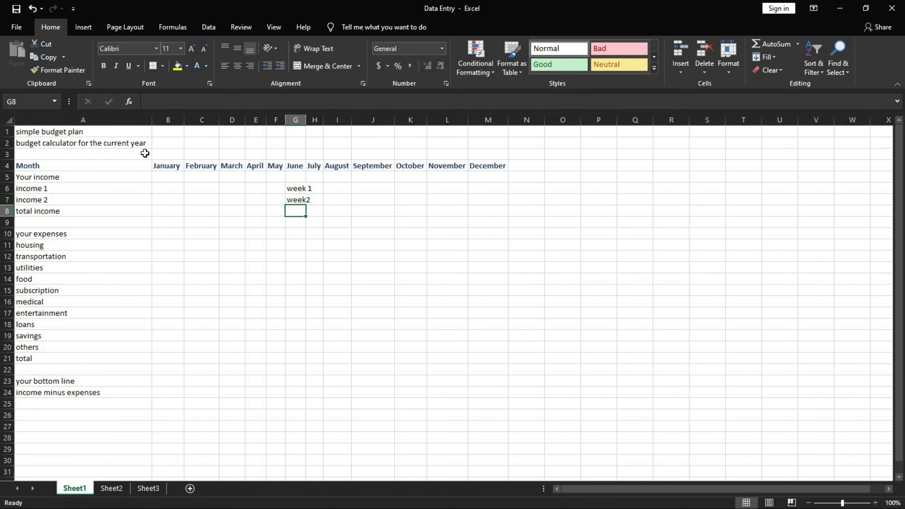
double_click(306, 118)
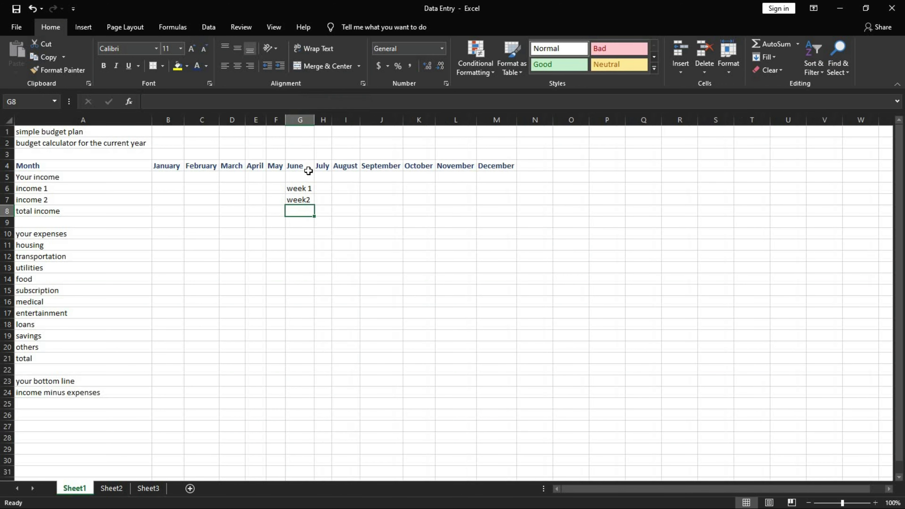
Autofill the week series from G6:G7 down to G26 and autofit column G to the longer labels.
left_click_drag(303, 188, 314, 209)
left_click_drag(316, 273, 322, 421)
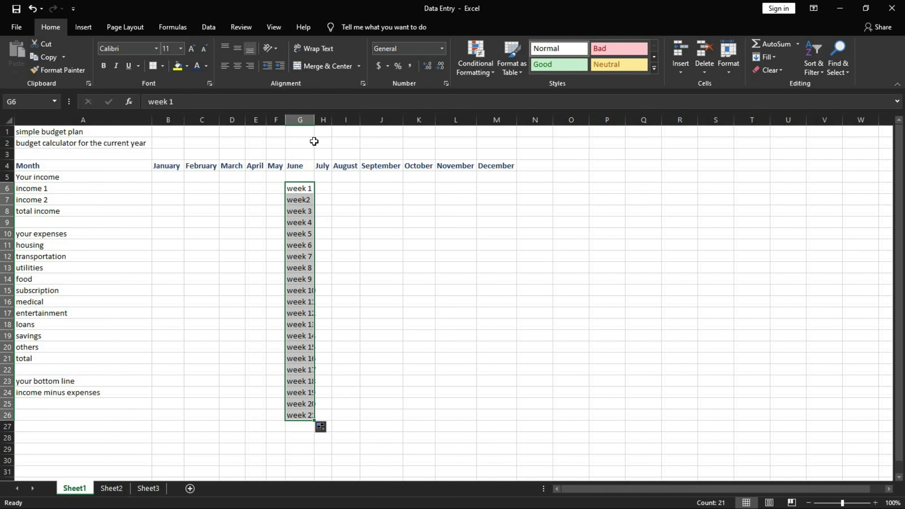
double_click(315, 120)
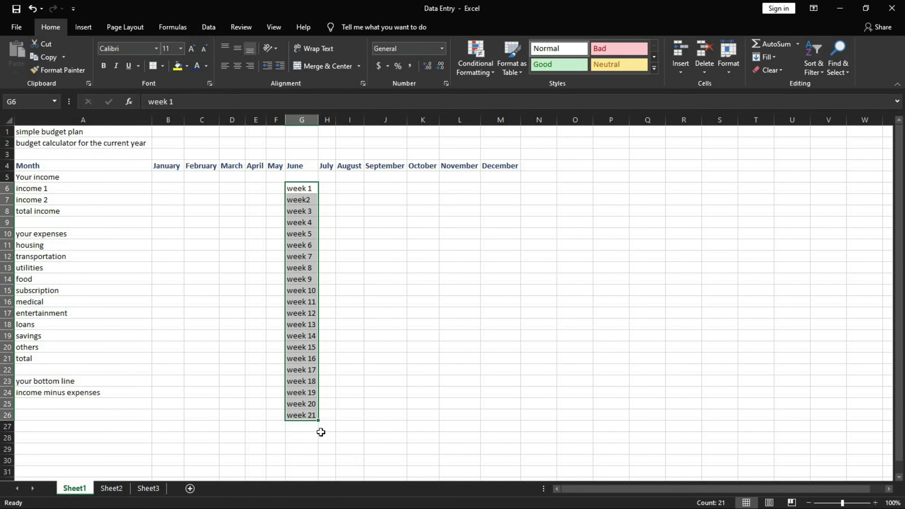
Clear the week labels from cells G6:G26.
key("Delete")
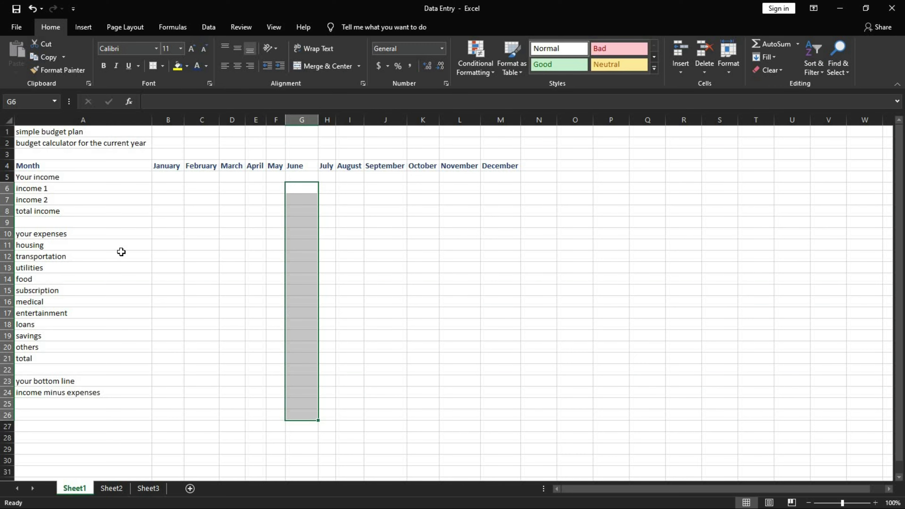
Open the custom lists editor from the general section of the advanced Excel options.
left_click(16, 27)
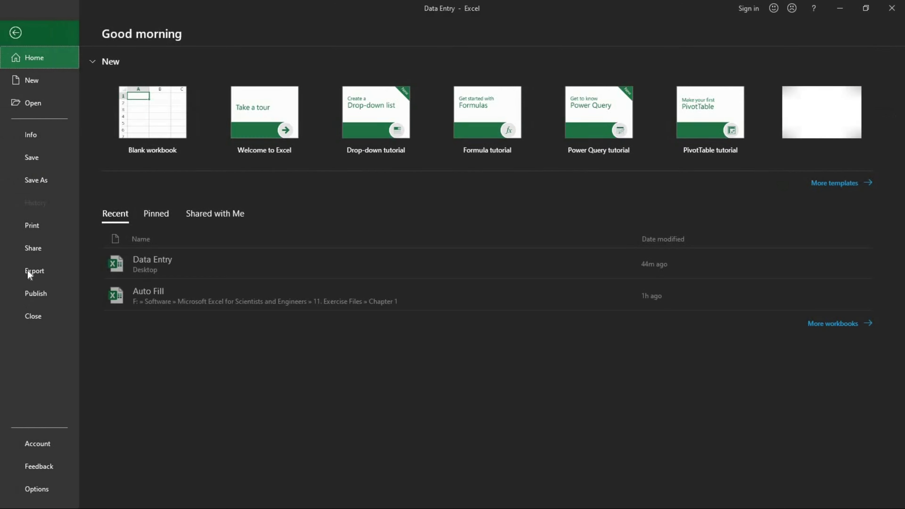
left_click(29, 492)
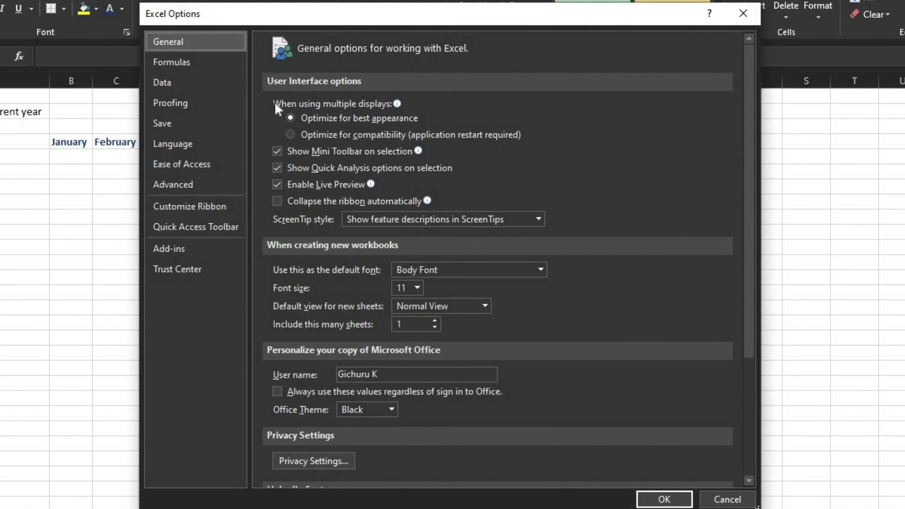
left_click(197, 192)
left_click_drag(748, 118, 770, 446)
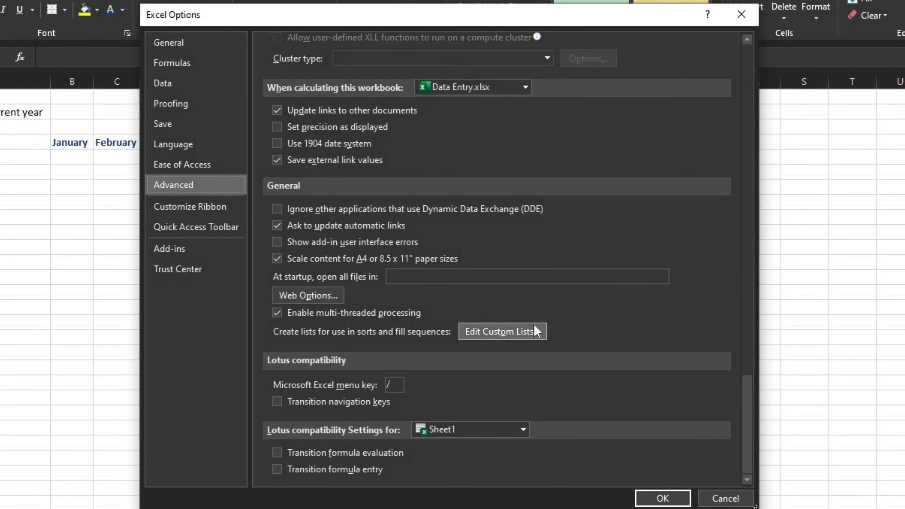
left_click(505, 332)
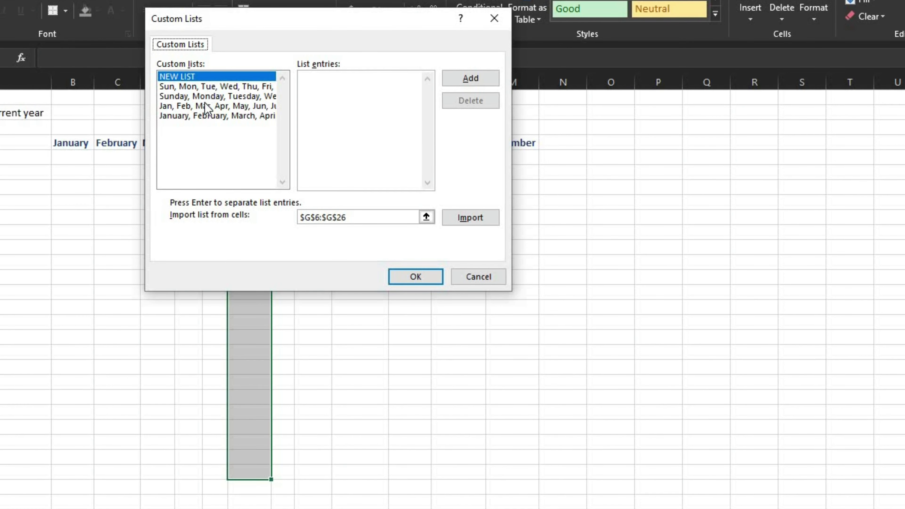
Examine the entries of the four built-in weekday and month lists.
left_click(199, 88)
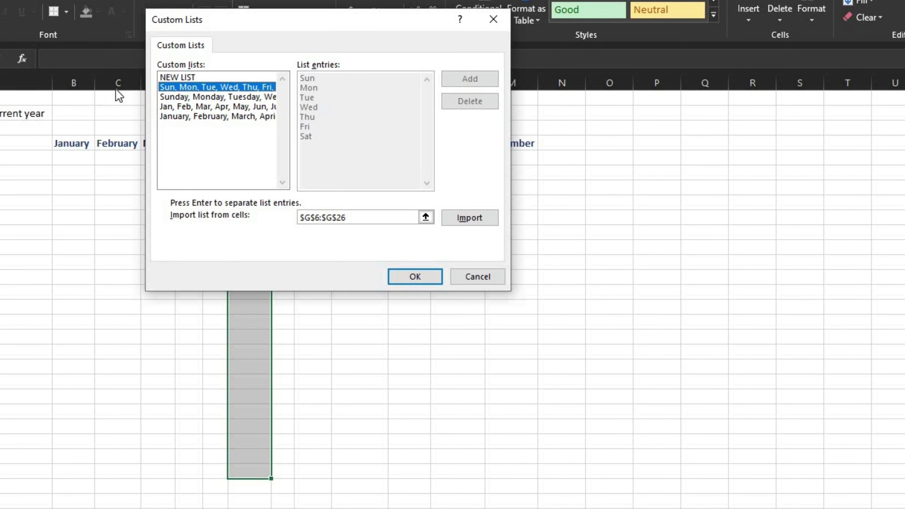
left_click(202, 97)
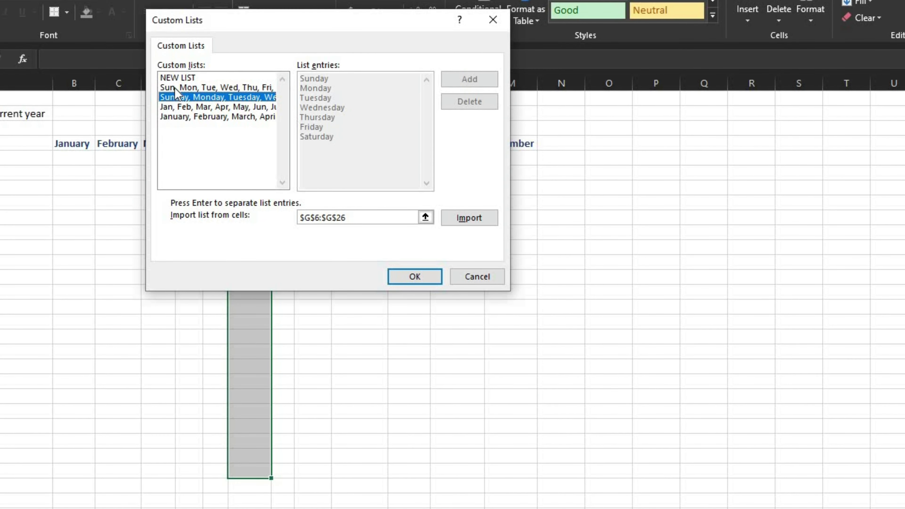
left_click(232, 107)
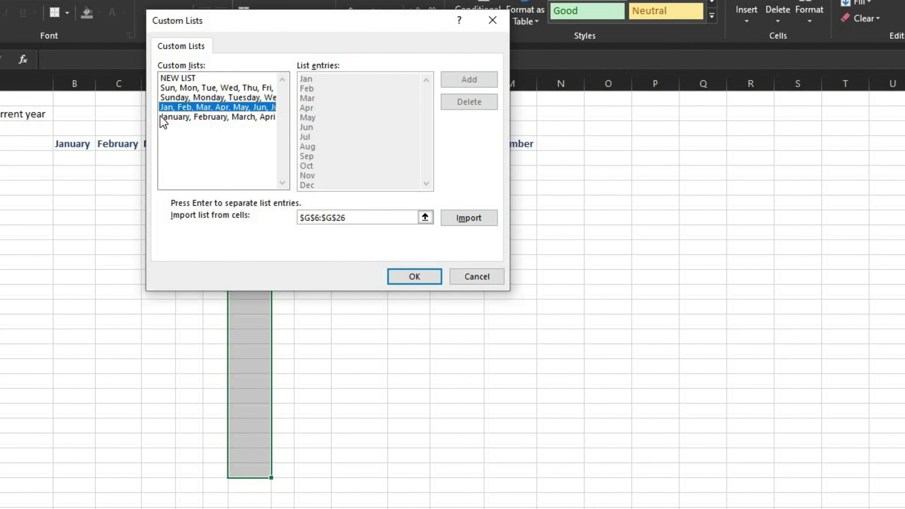
left_click(191, 117)
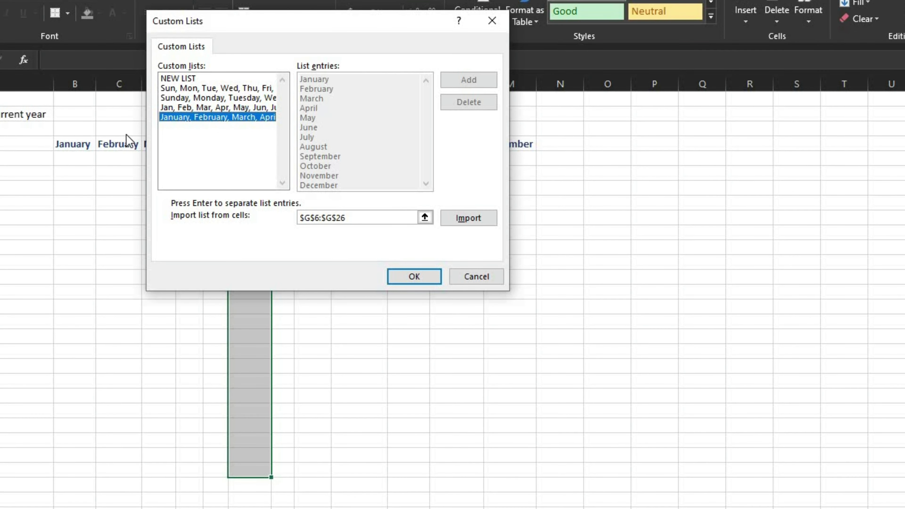
Start a new custom list with the entries Asia and Africa.
left_click(184, 81)
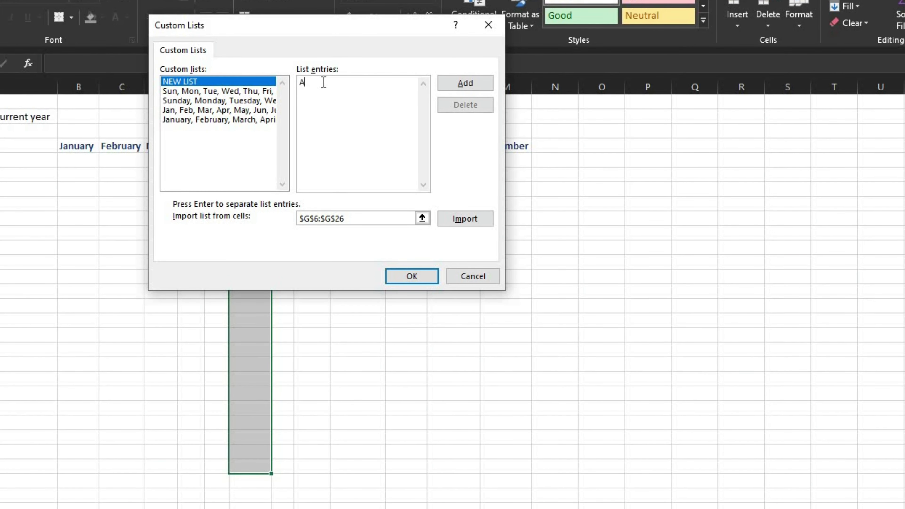
type("sia")
key("Return")
type("A")
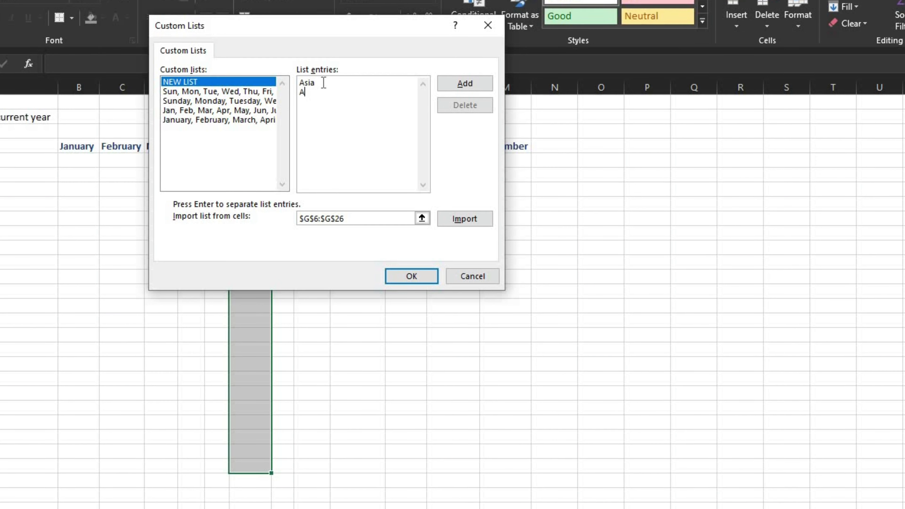
type("frica")
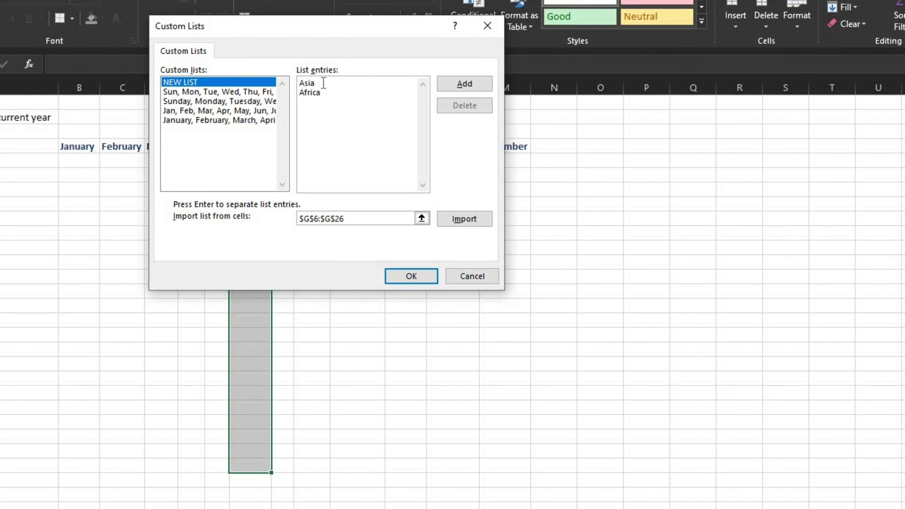
Extend the new custom list with the entries North America, South America, Europe, Antartica and Australia.
type("Not")
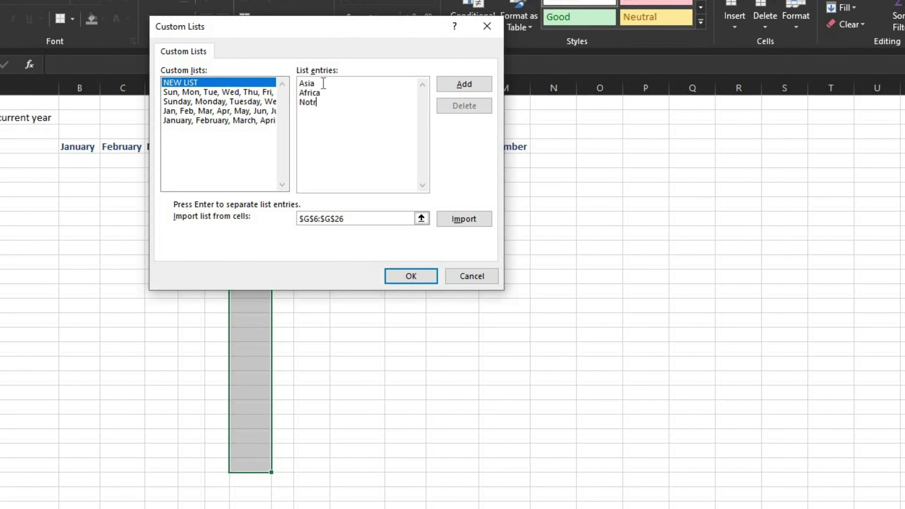
type("r")
key("BackSpace")
key("BackSpace")
type("rth A")
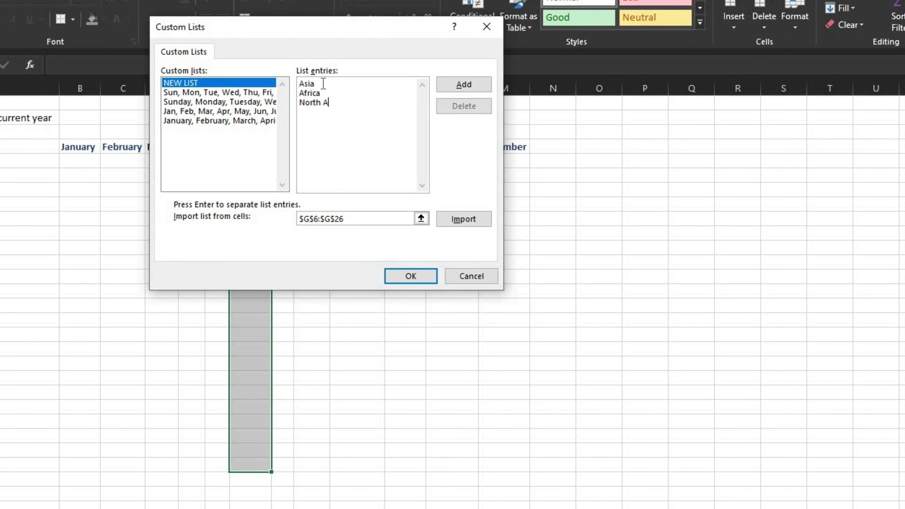
type("merica ")
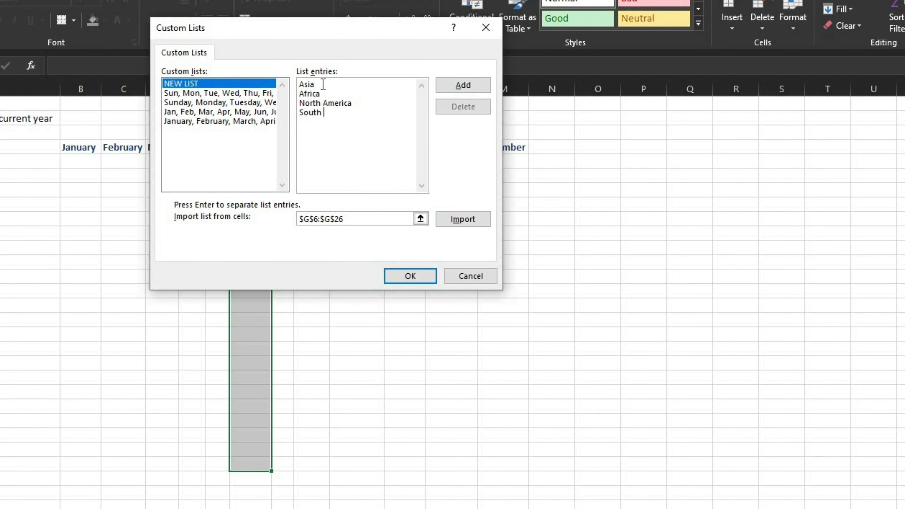
type("South America")
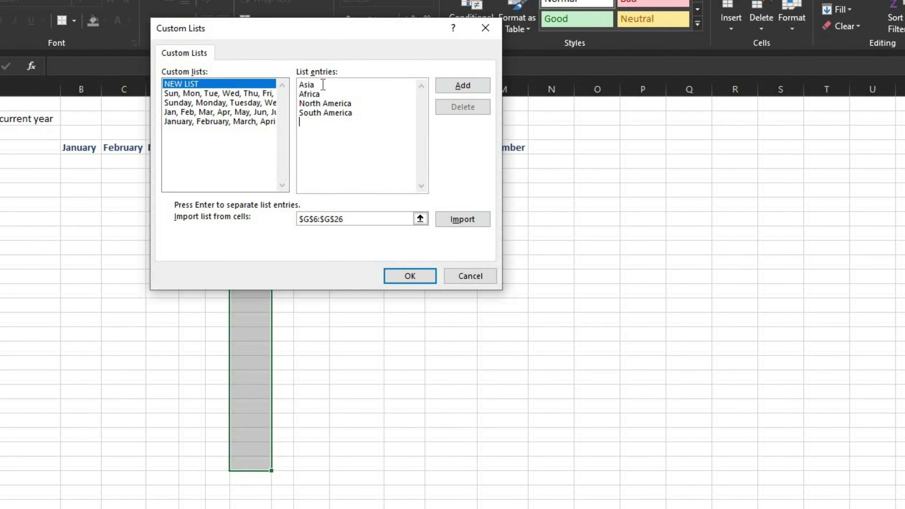
key("Return")
type("Europe")
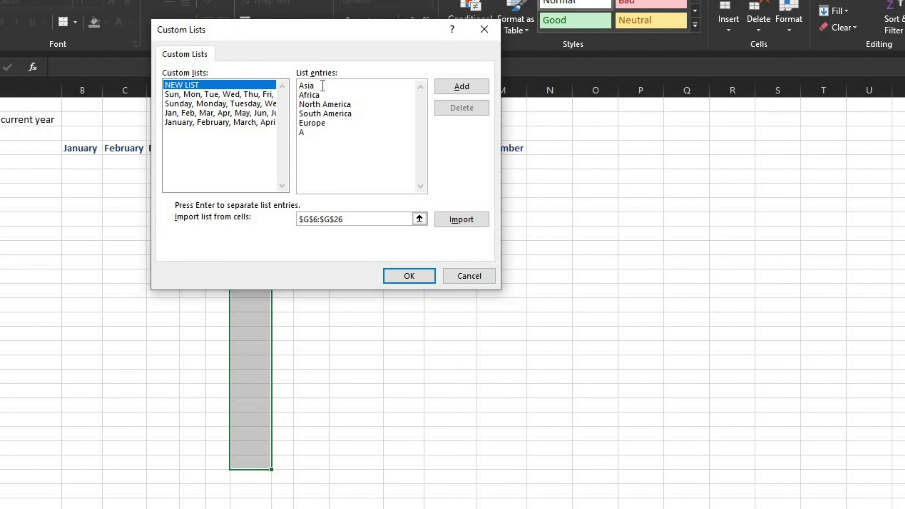
type("rtica")
key("Return")
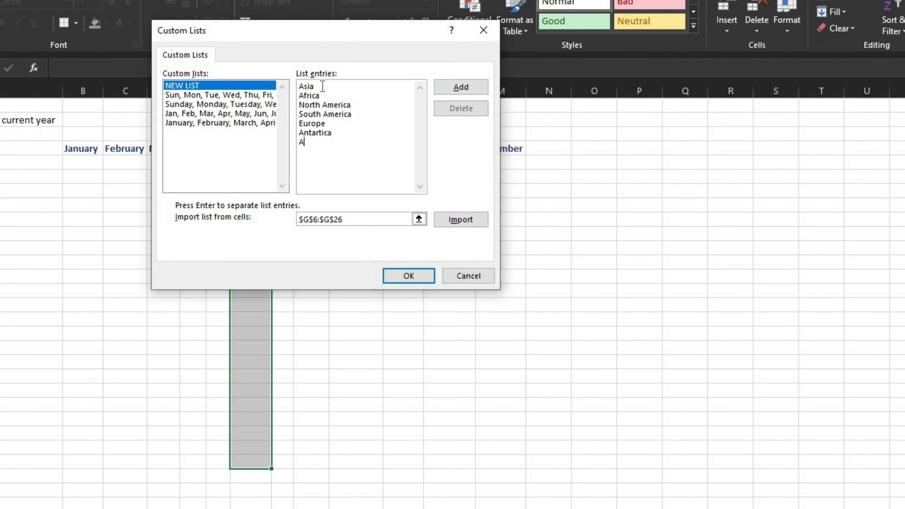
type("Australia")
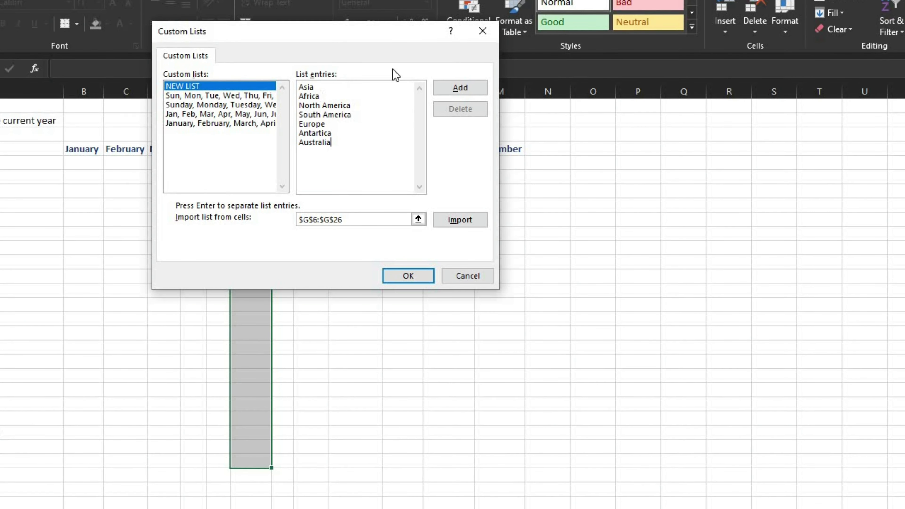
Add the continent entries as a custom list and confirm both the custom lists and the Excel options.
left_click(469, 88)
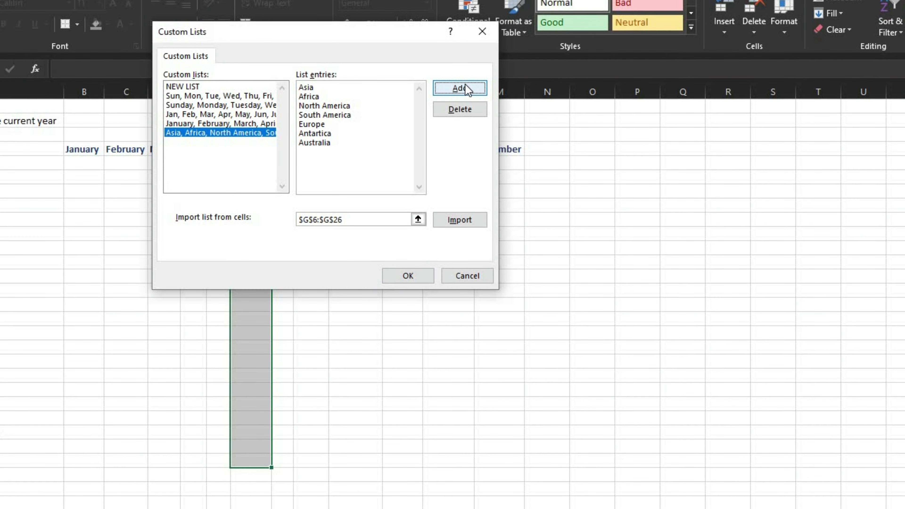
left_click(401, 279)
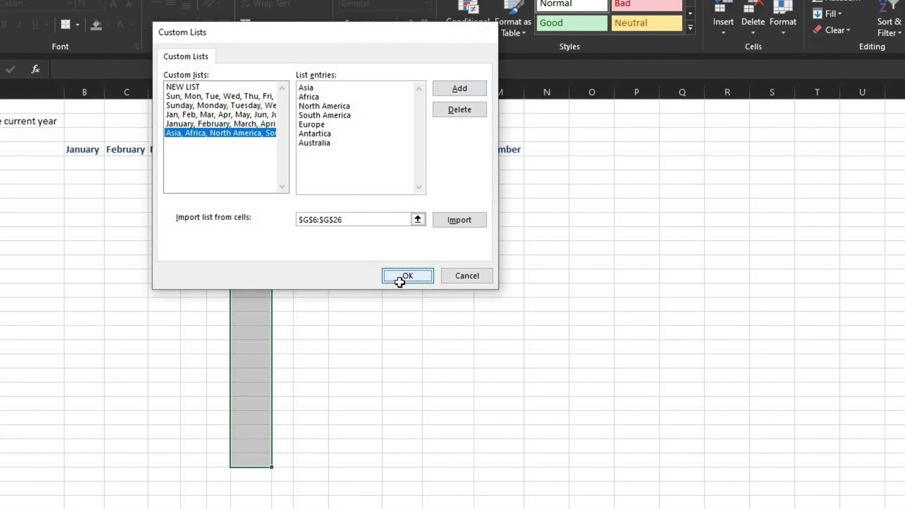
left_click(639, 484)
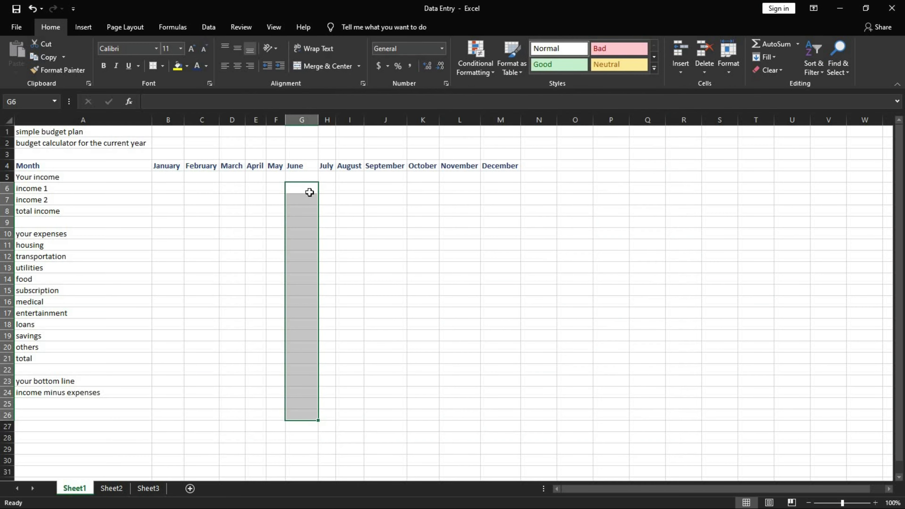
Enter Asia in G6, fill the continent series down to G24, and auto-fit the width of column G.
left_click(308, 190)
type("Asia")
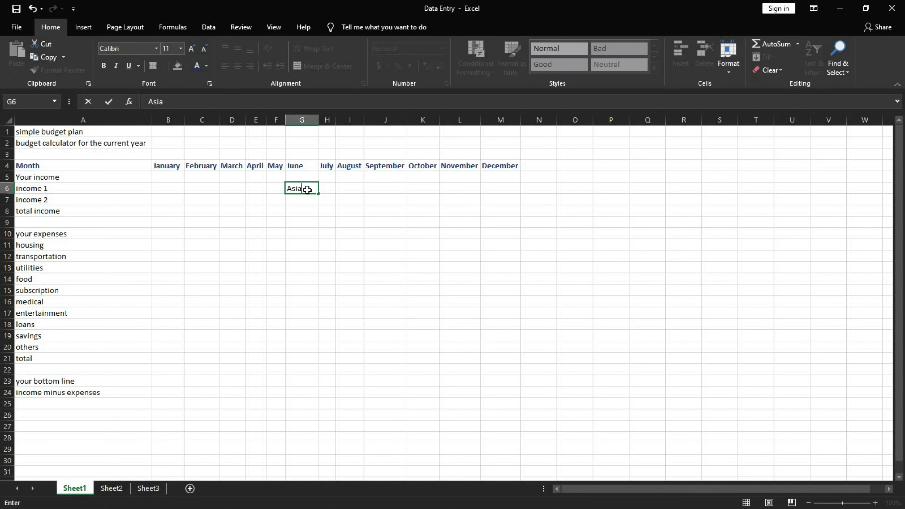
key("Return")
left_click(308, 190)
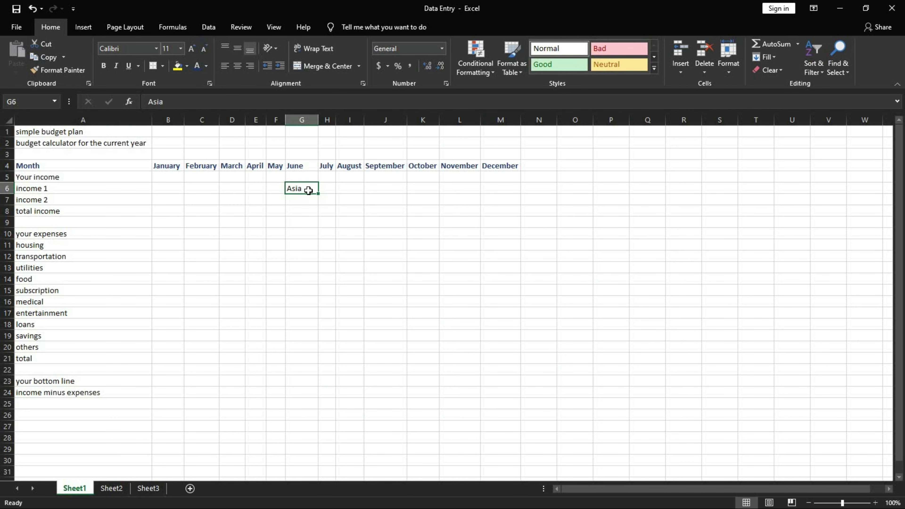
left_click_drag(318, 196, 321, 396)
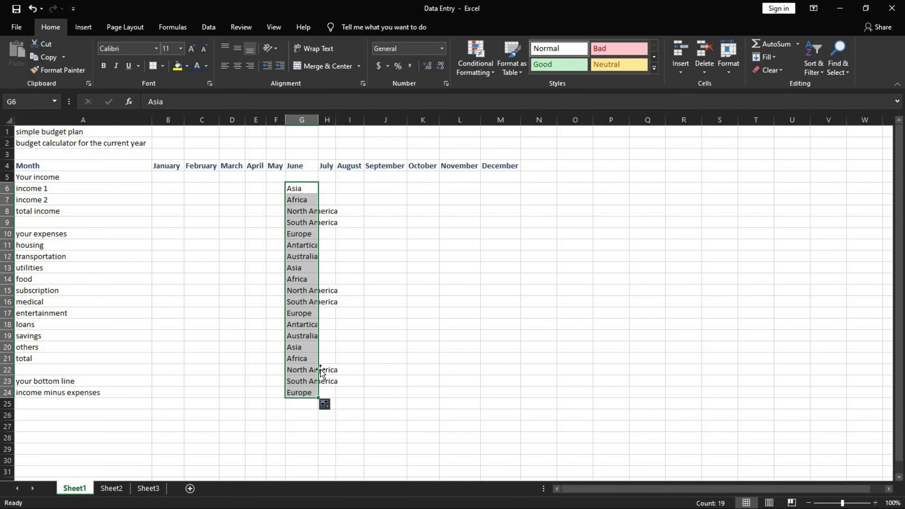
double_click(319, 120)
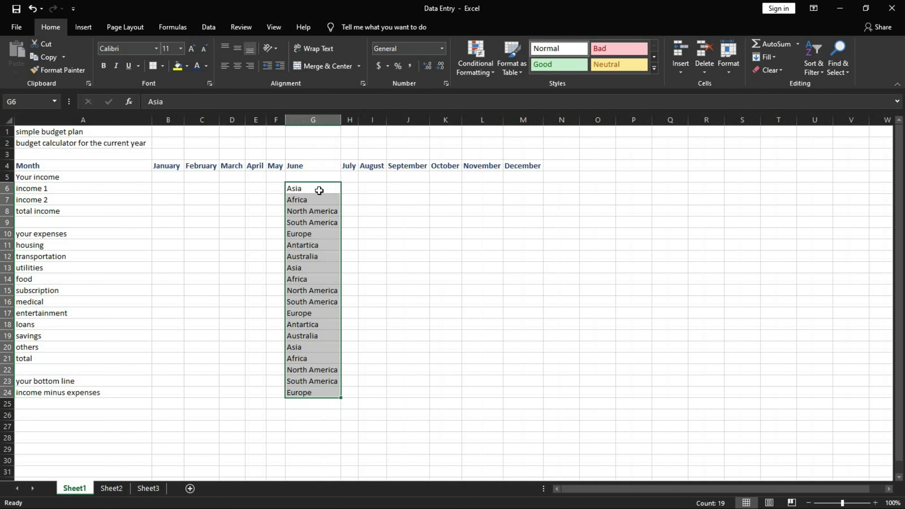
Highlight the continent cycles in G6:G12 and G13:G19, and clear the contents of G6:G24.
left_click_drag(323, 190, 326, 257)
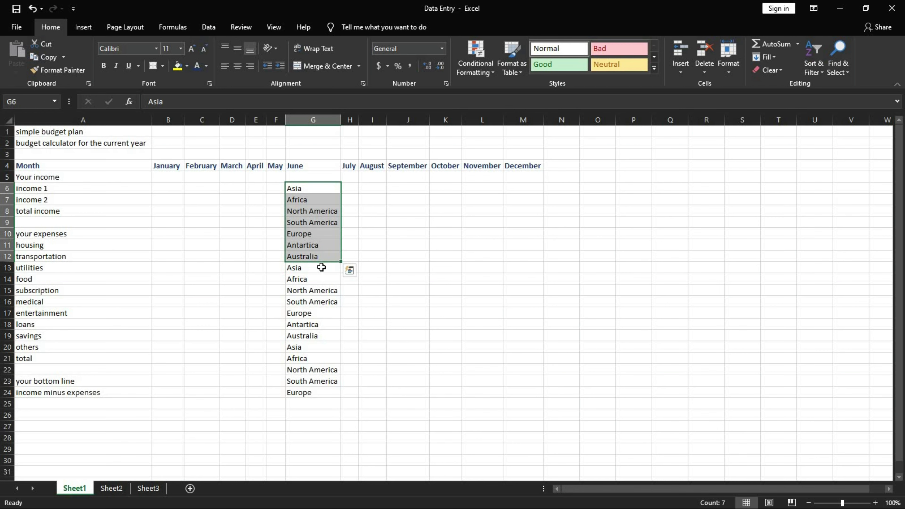
left_click_drag(322, 268, 333, 341)
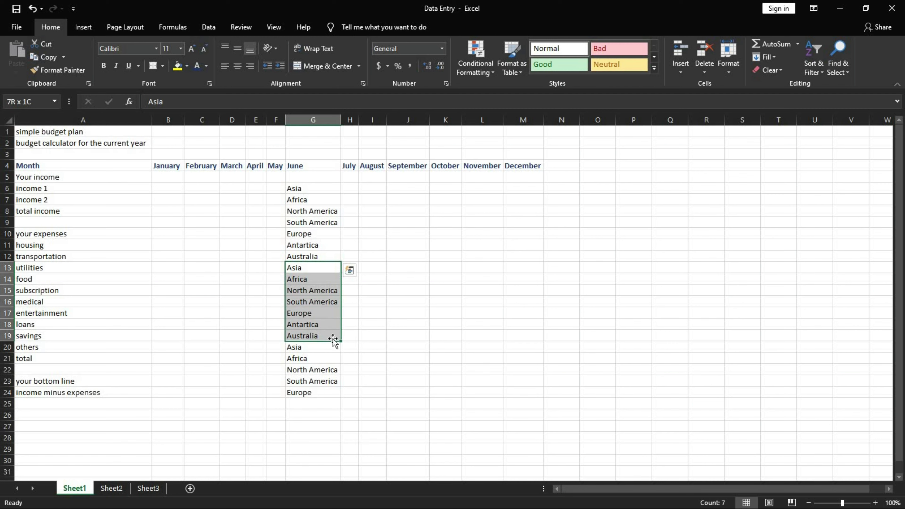
left_click_drag(314, 392, 298, 190)
key("Delete")
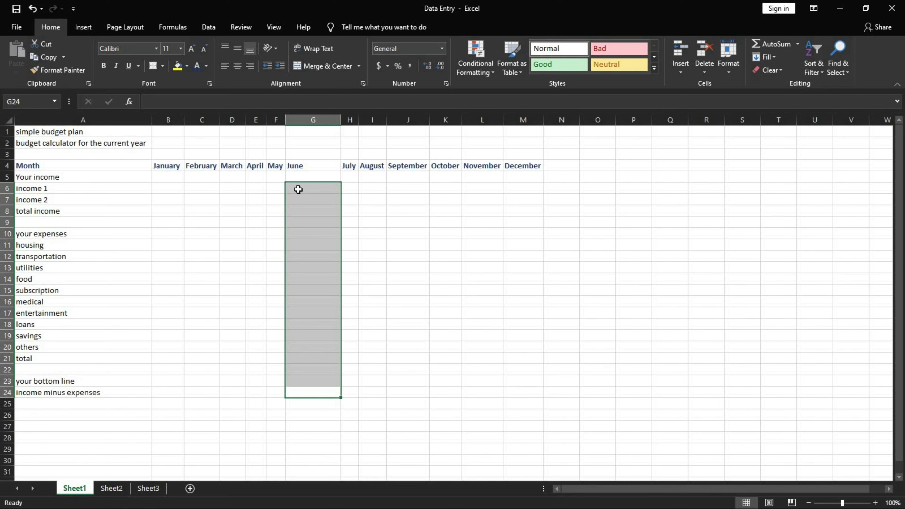
Enter North America in G6 and fill the continent series down to G18.
left_click(299, 189)
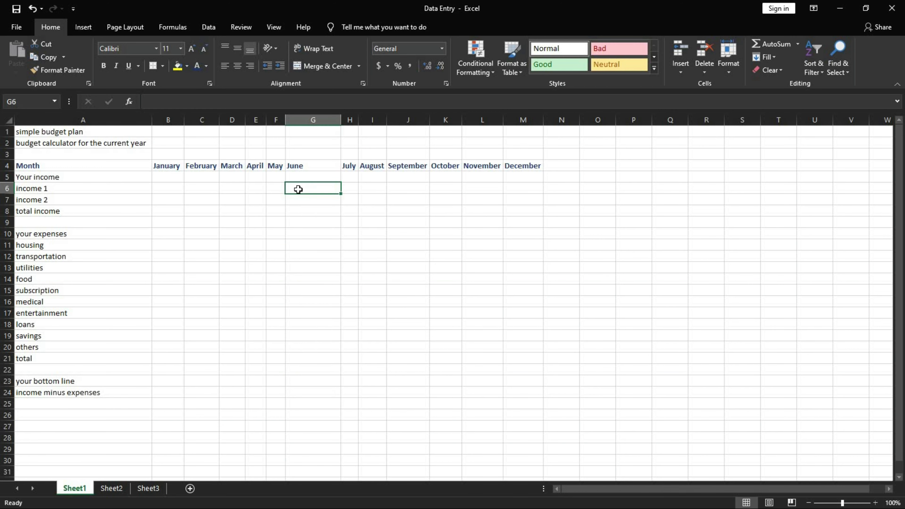
type("North A")
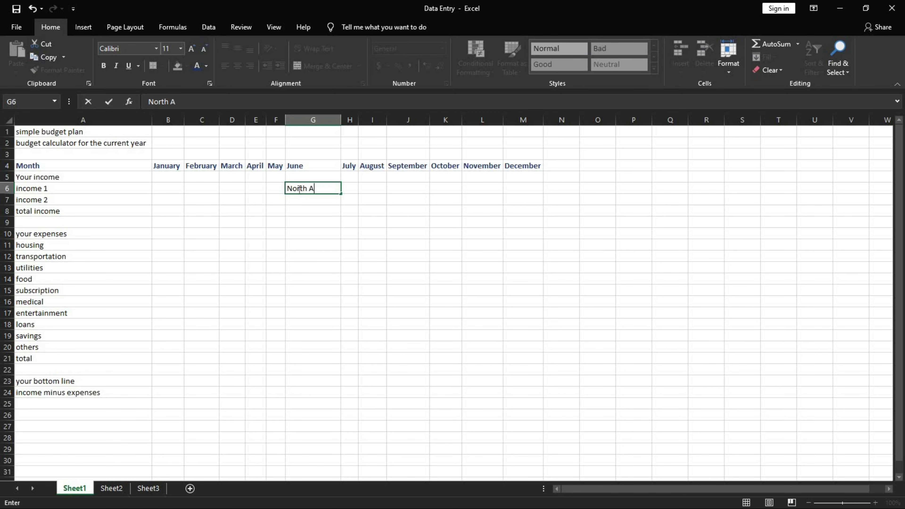
type("m rica")
key("Return")
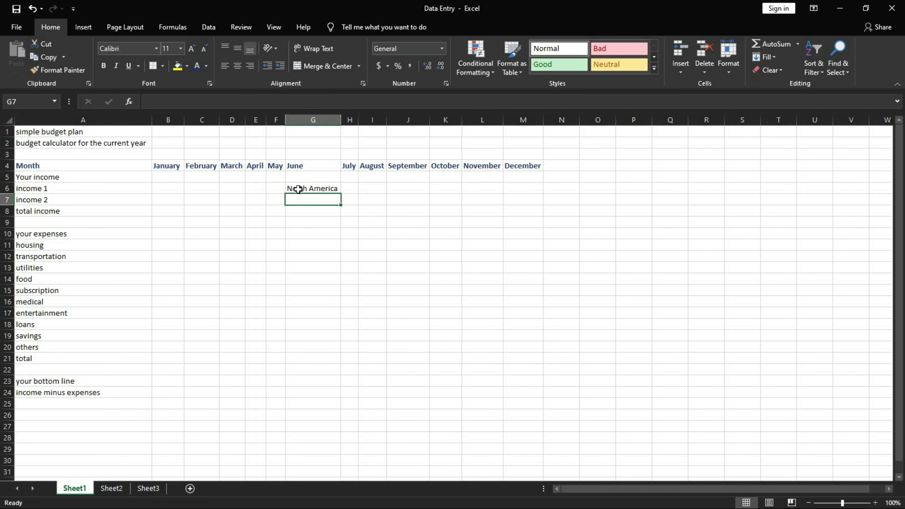
left_click(298, 189)
left_click_drag(341, 194, 343, 327)
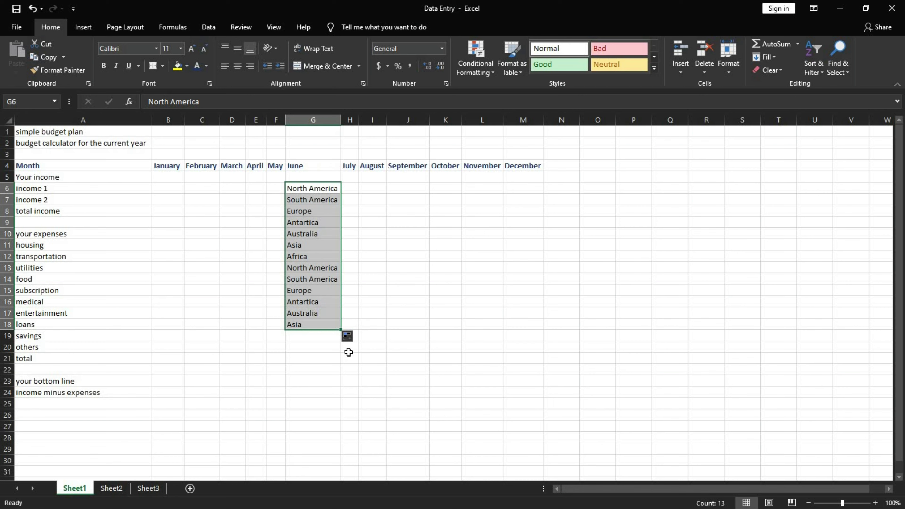
left_click(308, 187)
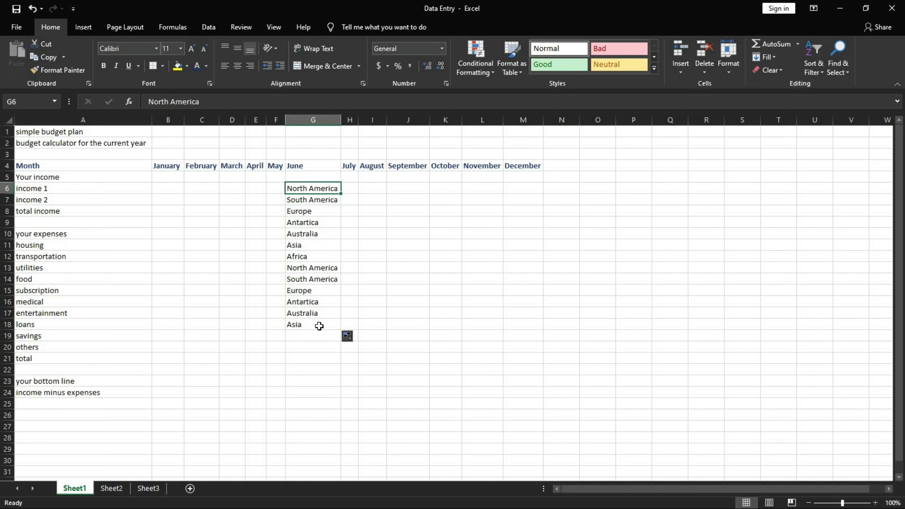